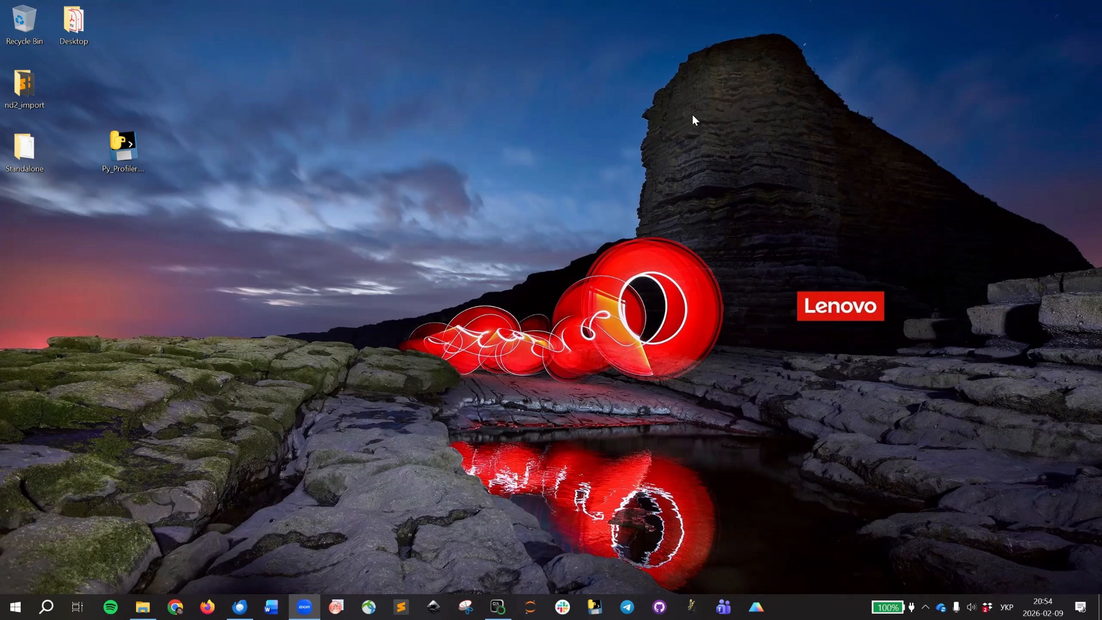
Launch Py_Profiler.exe from the desktop and arrange its console and main windows so the whole interface is visible.
{"action": "left_click", "coordinate": [135, 150]}
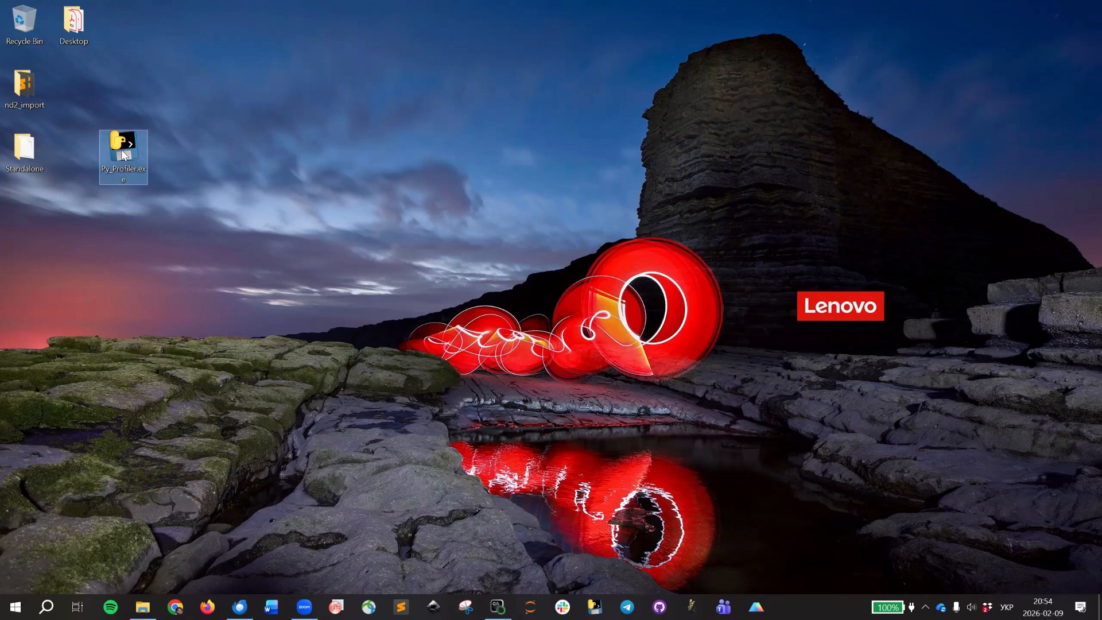
{"action": "double_click", "coordinate": [123, 153]}
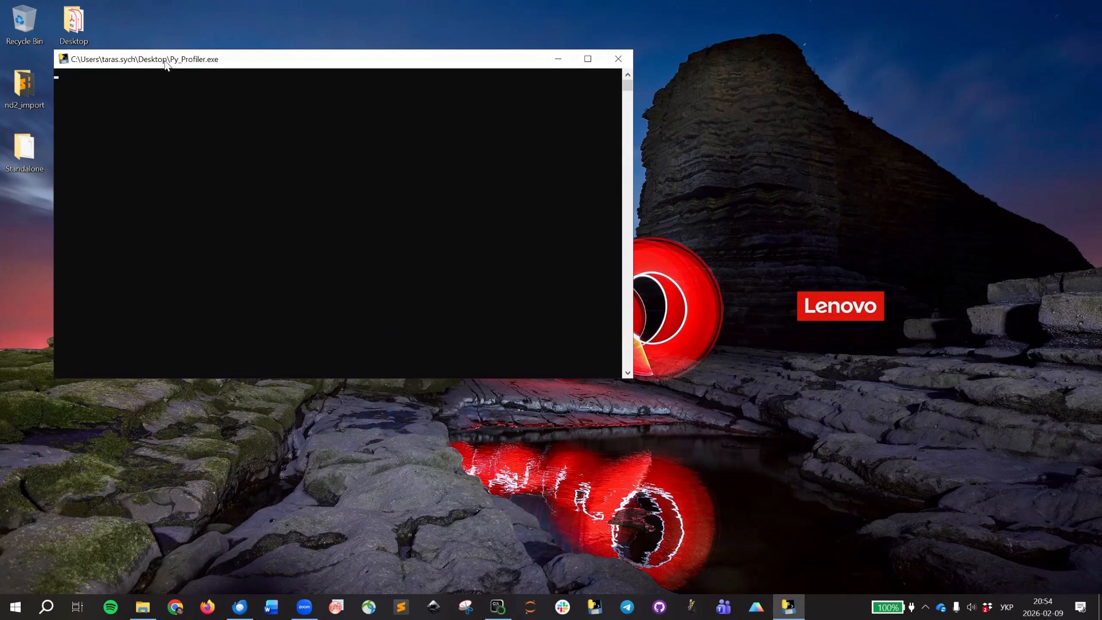
{"action": "left_click_drag", "start_coordinate": [166, 63], "coordinate": [278, 75]}
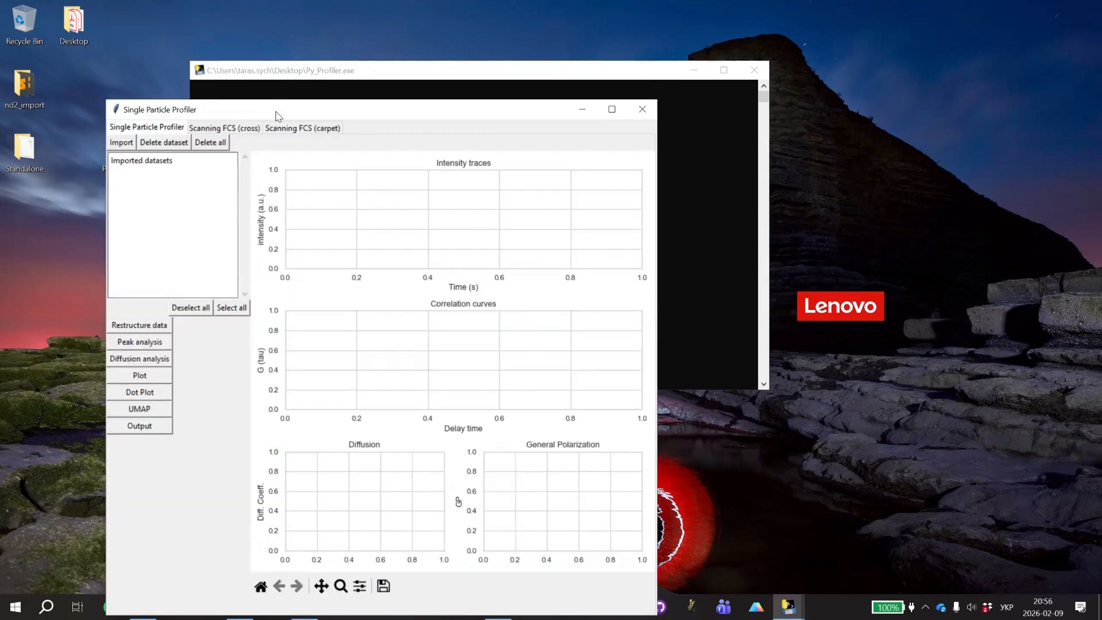
{"action": "left_click_drag", "start_coordinate": [283, 109], "coordinate": [178, 53]}
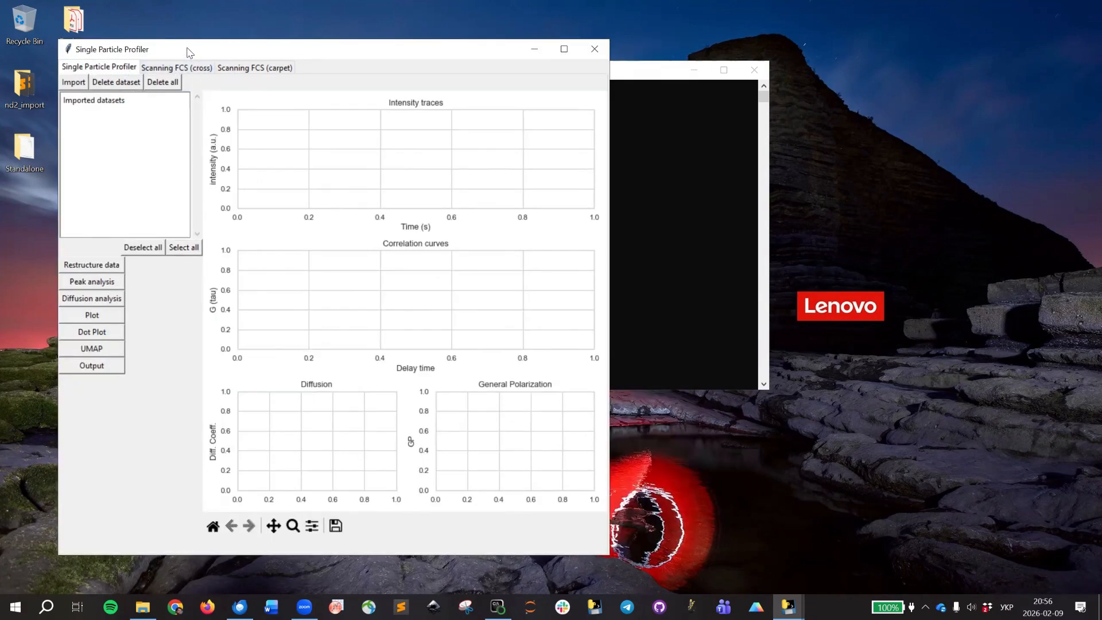
{"action": "left_click_drag", "start_coordinate": [191, 55], "coordinate": [202, 61]}
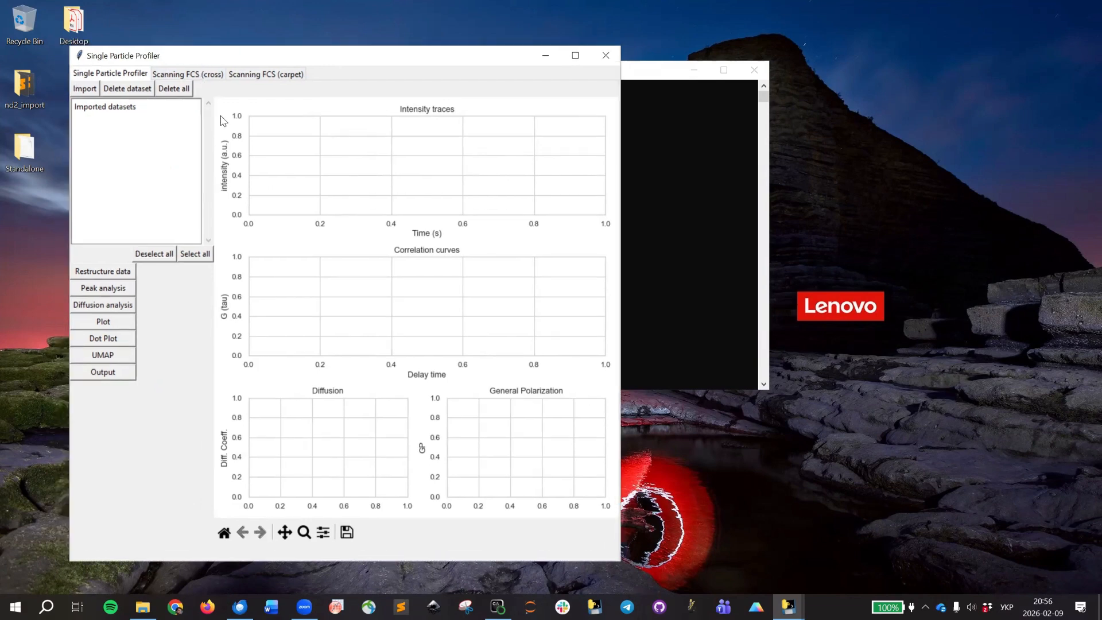
Switch to the Scanning FCS (carpet) mode and reposition the window so the desktop icons stay uncovered.
{"action": "left_click", "coordinate": [264, 75]}
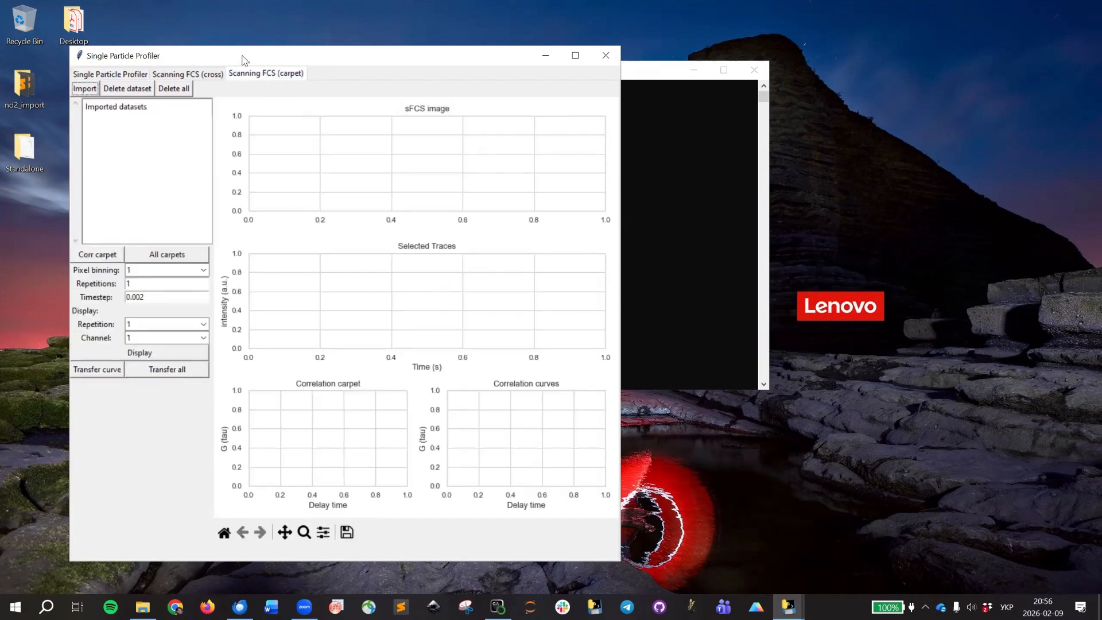
{"action": "left_click_drag", "start_coordinate": [245, 60], "coordinate": [279, 71]}
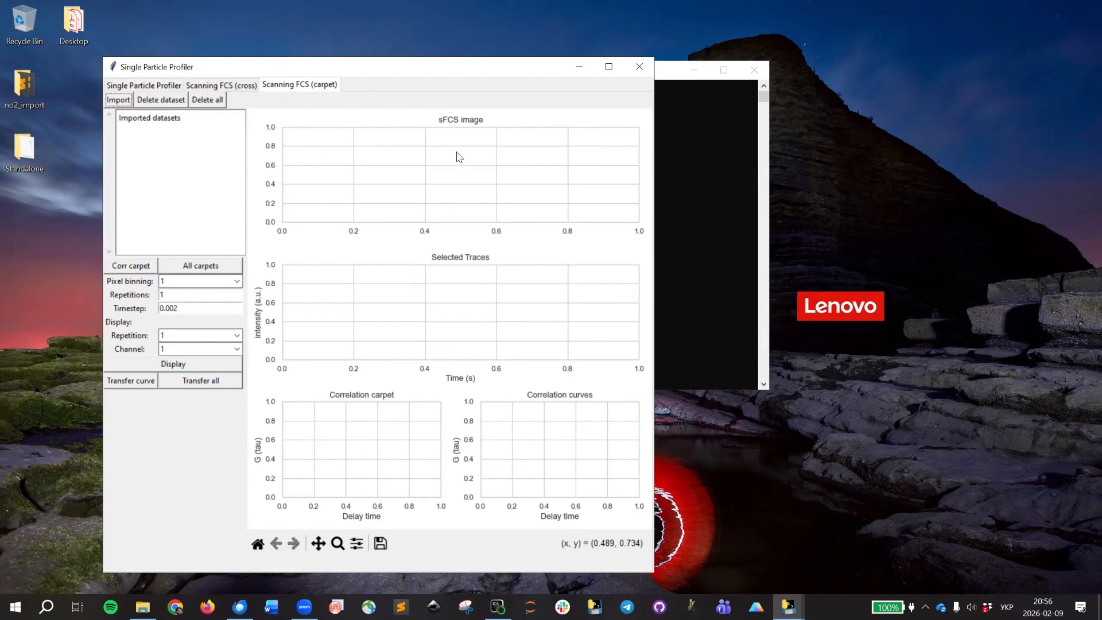
{"action": "left_click_drag", "start_coordinate": [299, 66], "coordinate": [360, 61]}
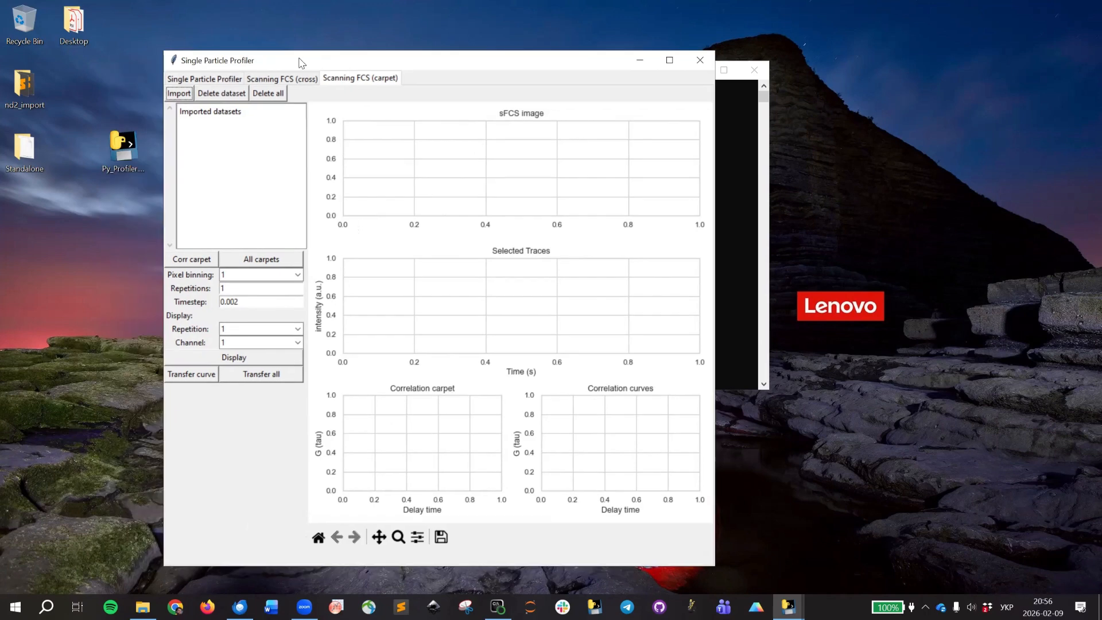
Import the ND2 file "Fast Timelapse 64x1.nd2" from the Data folder inside nd2_import on the desktop.
{"action": "left_click", "coordinate": [180, 96]}
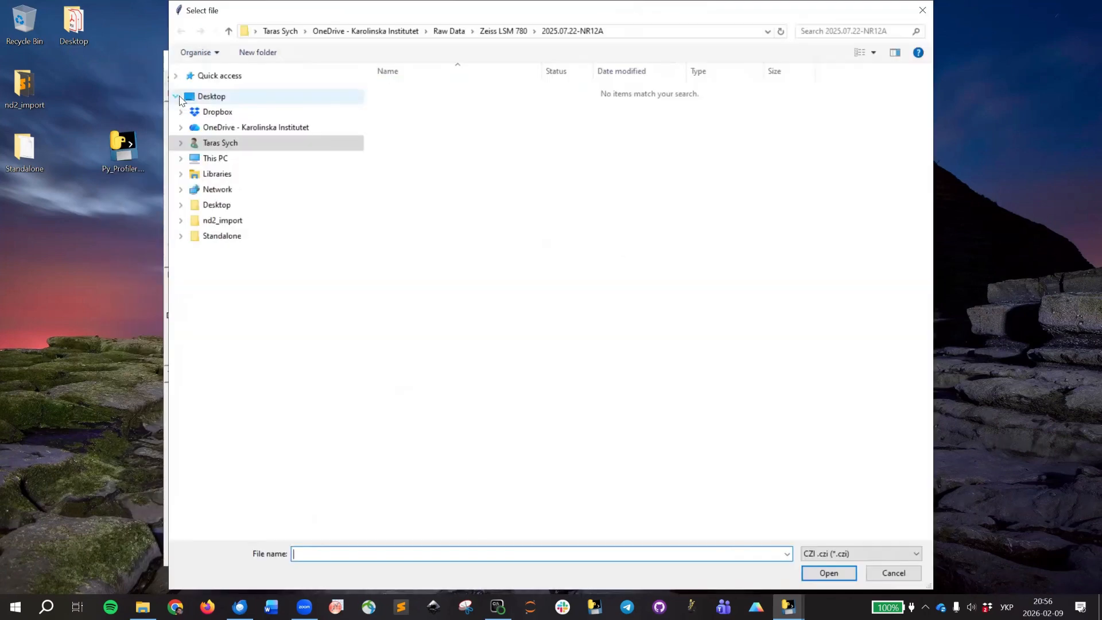
{"action": "left_click", "coordinate": [219, 97]}
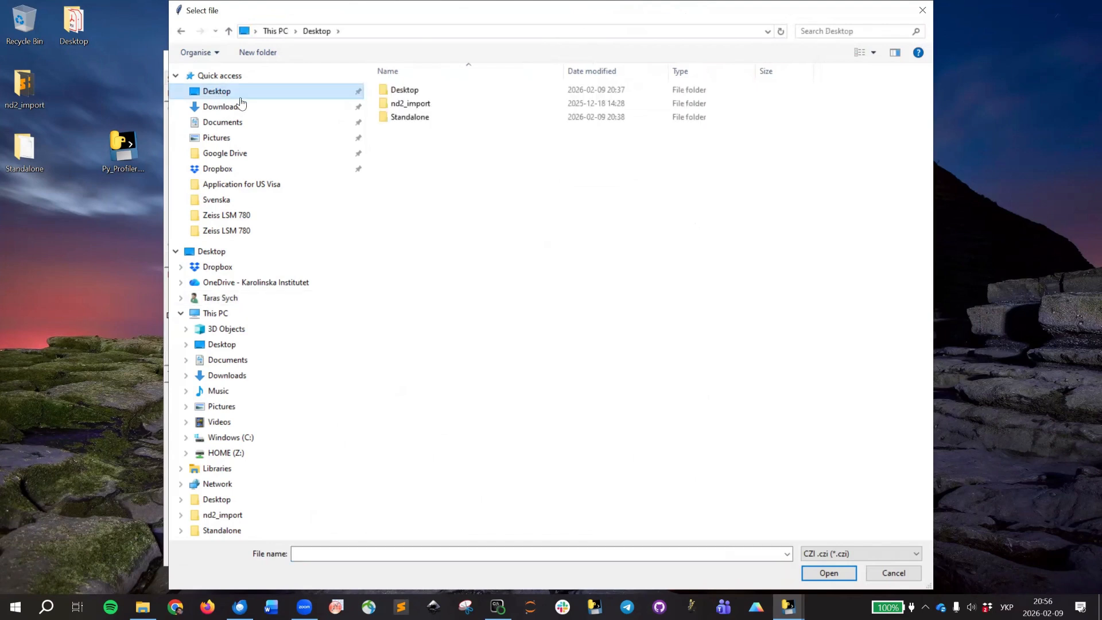
{"action": "double_click", "coordinate": [423, 107]}
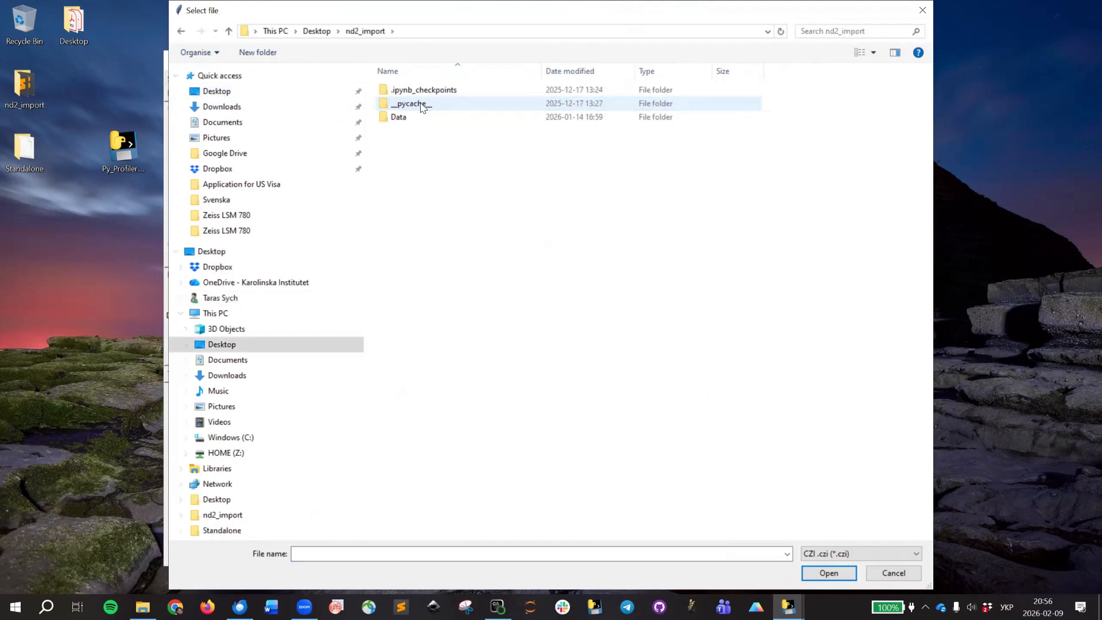
{"action": "double_click", "coordinate": [409, 116]}
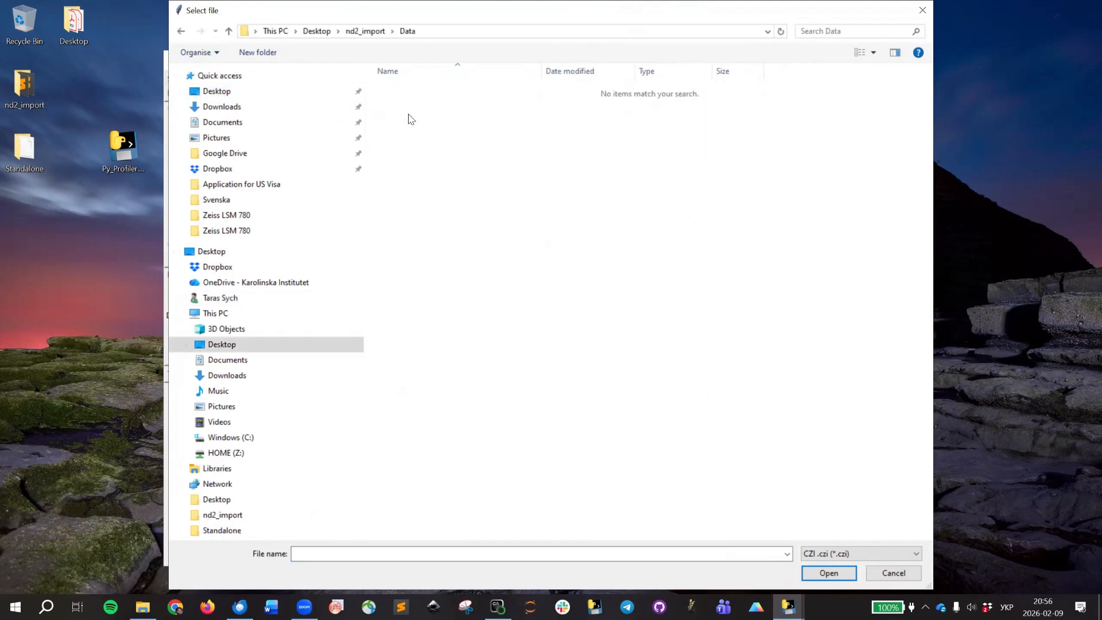
{"action": "left_click", "coordinate": [857, 553]}
{"action": "left_click", "coordinate": [859, 597]}
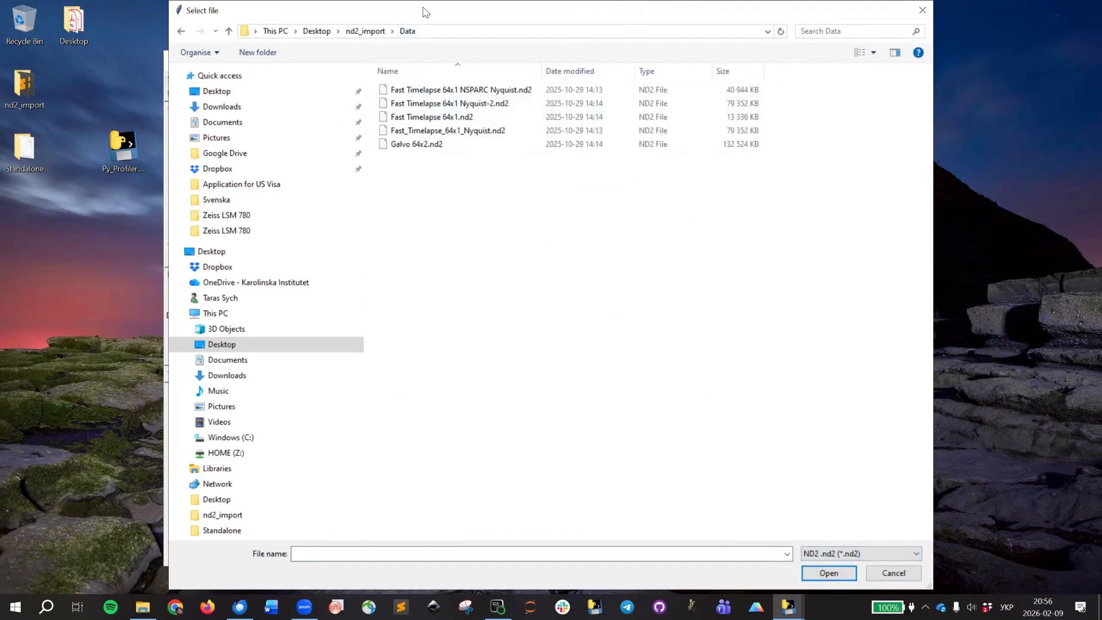
{"action": "left_click_drag", "start_coordinate": [424, 12], "coordinate": [332, 11]}
{"action": "left_click", "coordinate": [399, 116]}
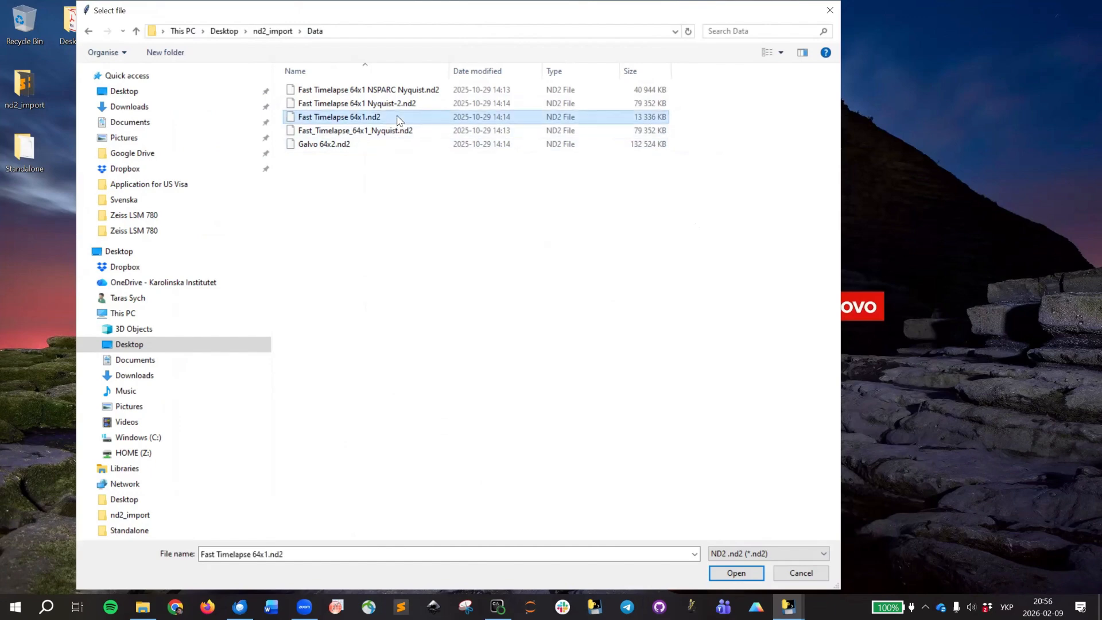
{"action": "left_click", "coordinate": [746, 576]}
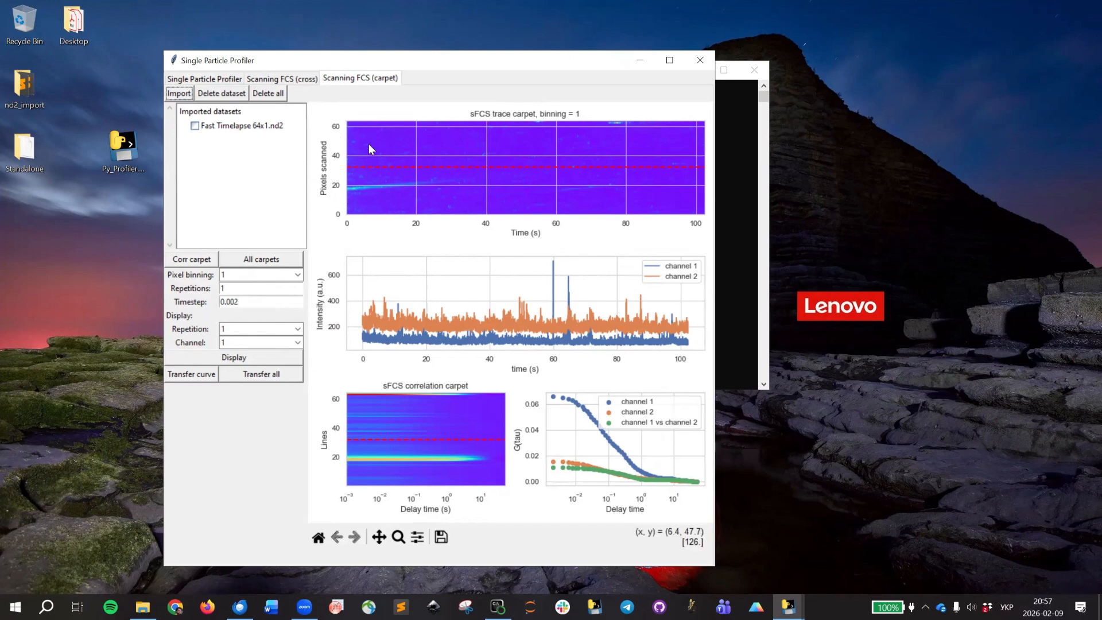
Inspect the intensity traces and correlation curves of the carpet lines at about pixel 37 and pixel 18.
{"action": "left_click", "coordinate": [258, 301]}
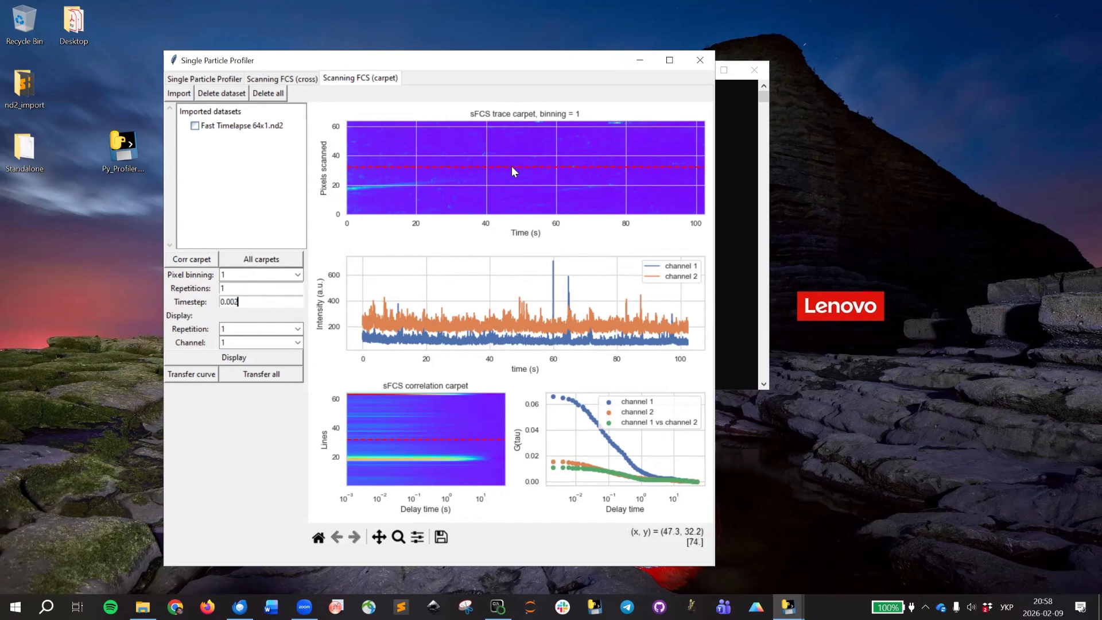
{"action": "left_click", "coordinate": [353, 146]}
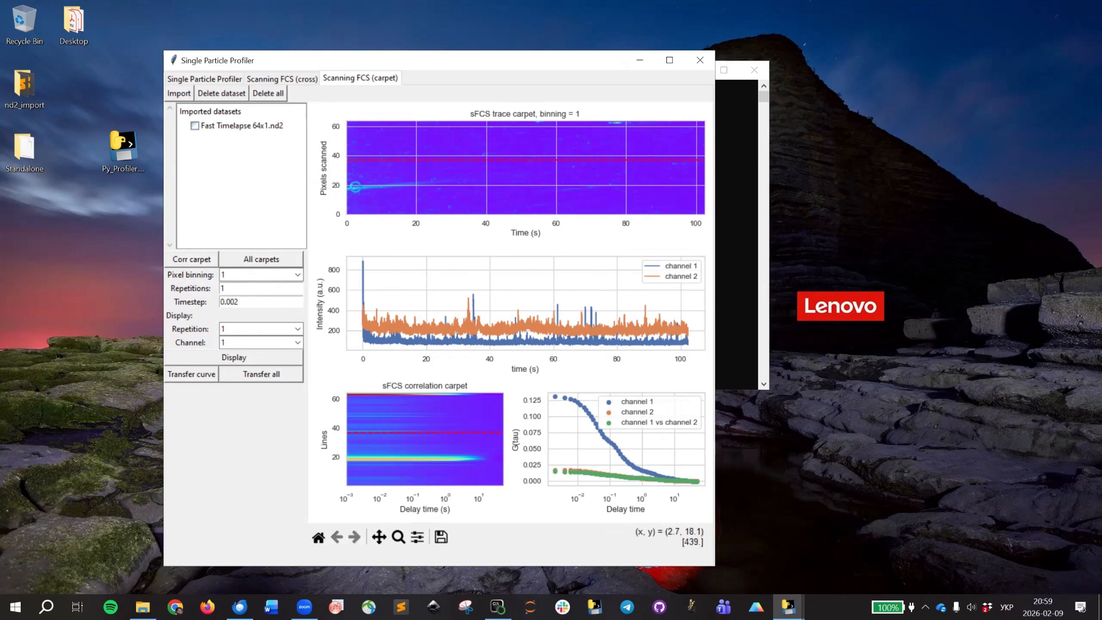
{"action": "left_click", "coordinate": [355, 187]}
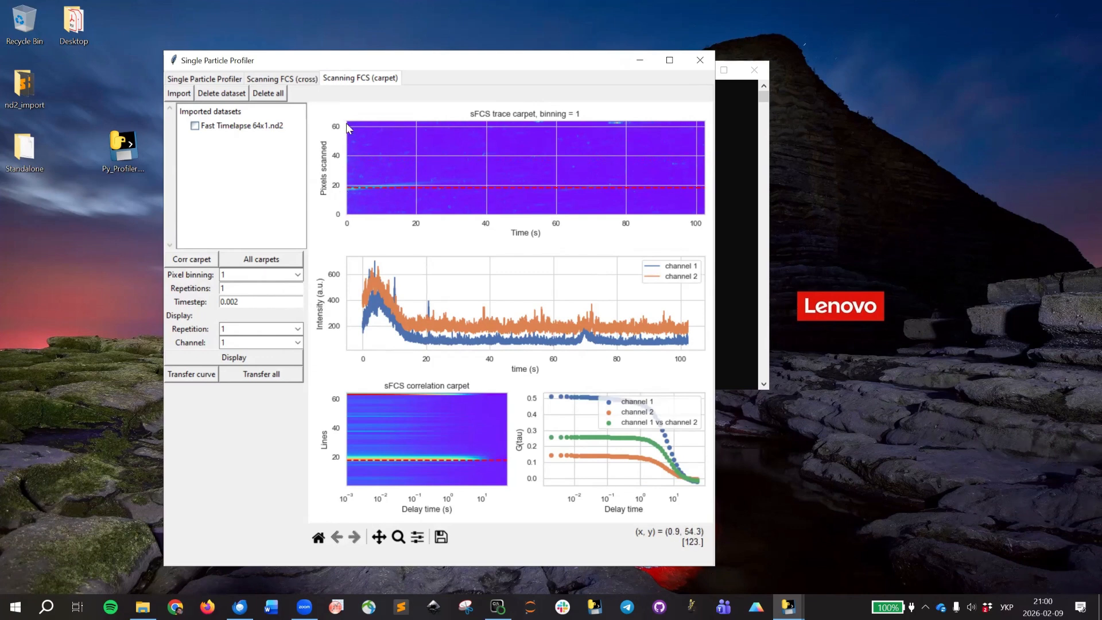
Set the pixel binning to 2 and show the traces of the carpet line at about pixel 21.
{"action": "left_click", "coordinate": [298, 275]}
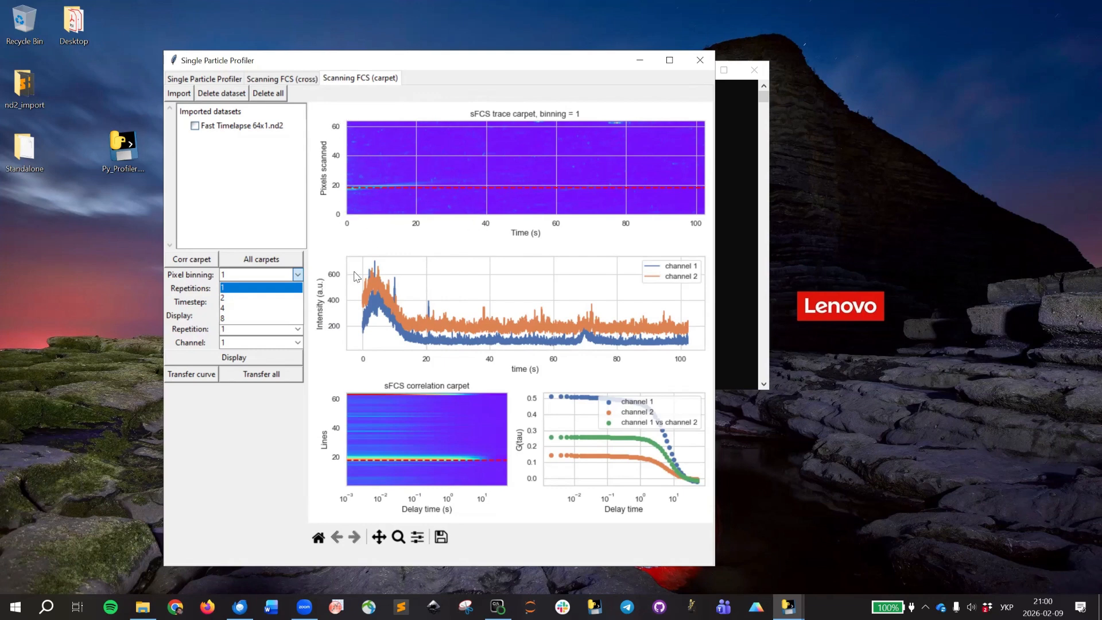
{"action": "left_click", "coordinate": [257, 297]}
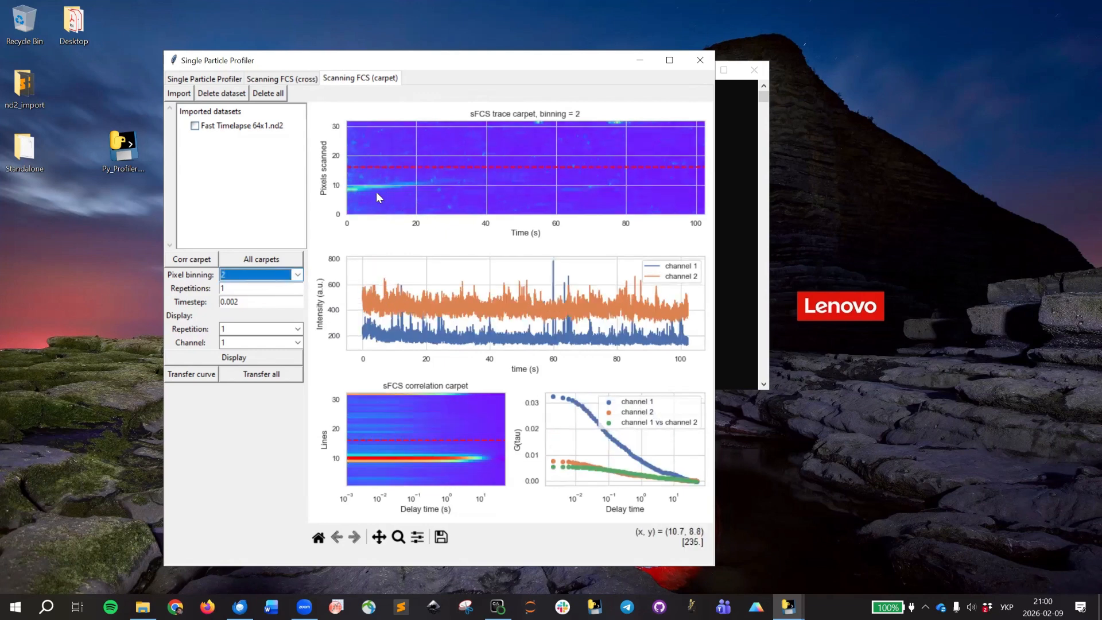
{"action": "left_click", "coordinate": [359, 150]}
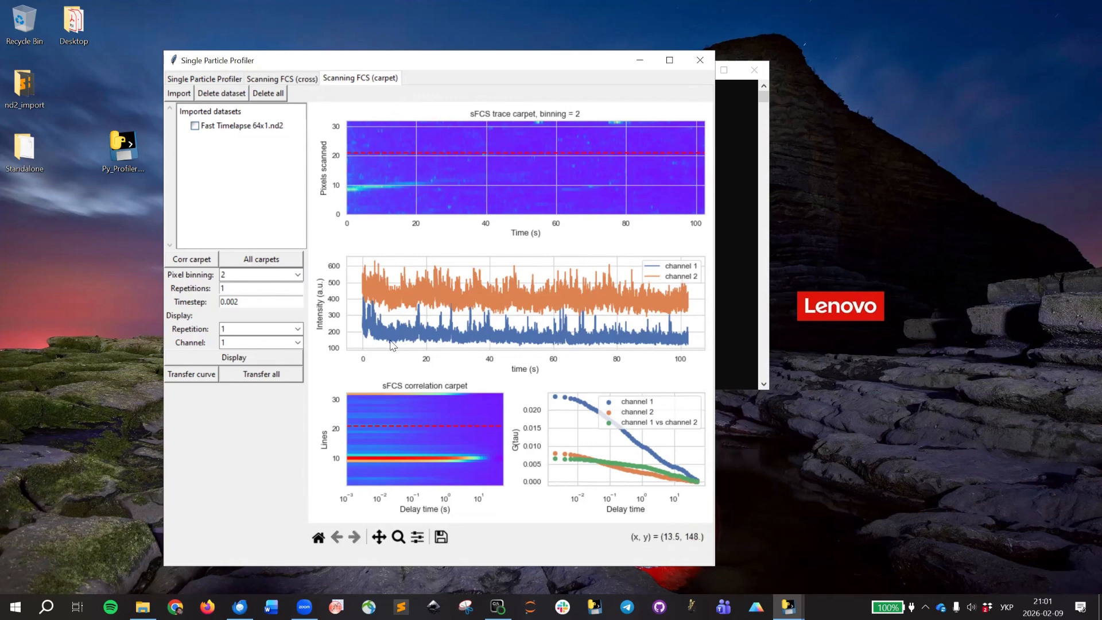
Reset the pixel binning to 1, transfer the line 32 curve and display it in the Single Particle Profiler mode.
{"action": "left_click", "coordinate": [298, 278]}
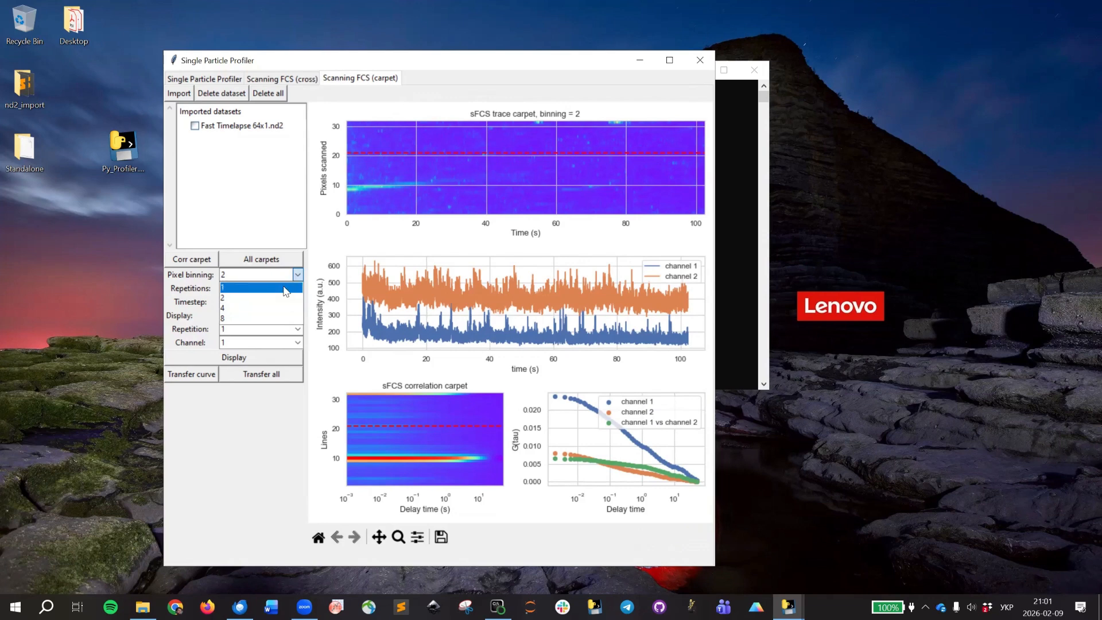
{"action": "left_click", "coordinate": [285, 291]}
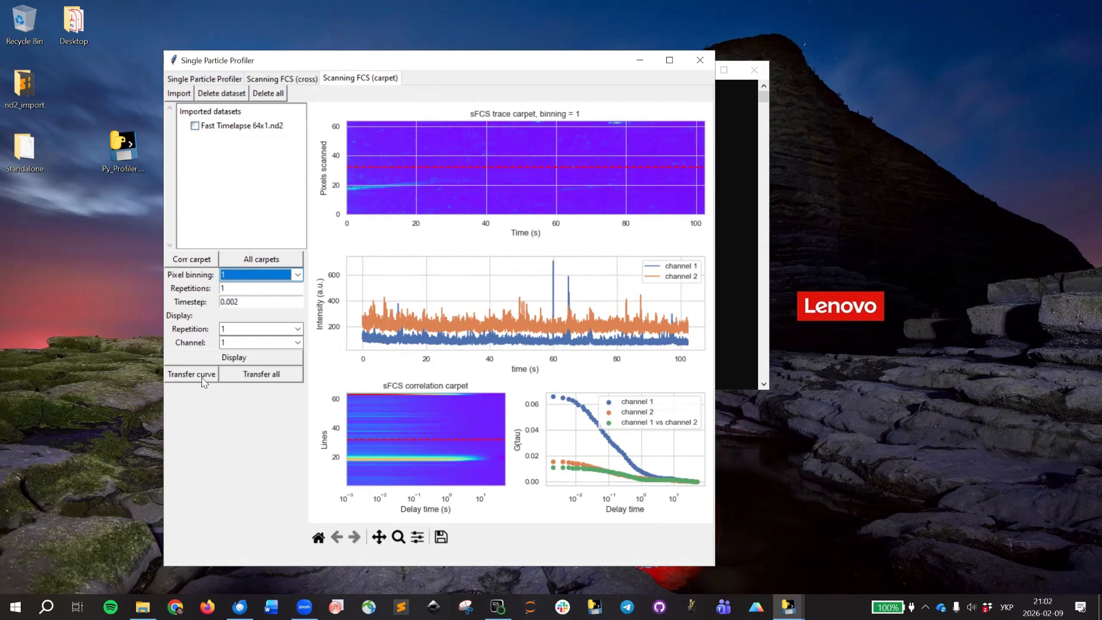
{"action": "left_click", "coordinate": [226, 81]}
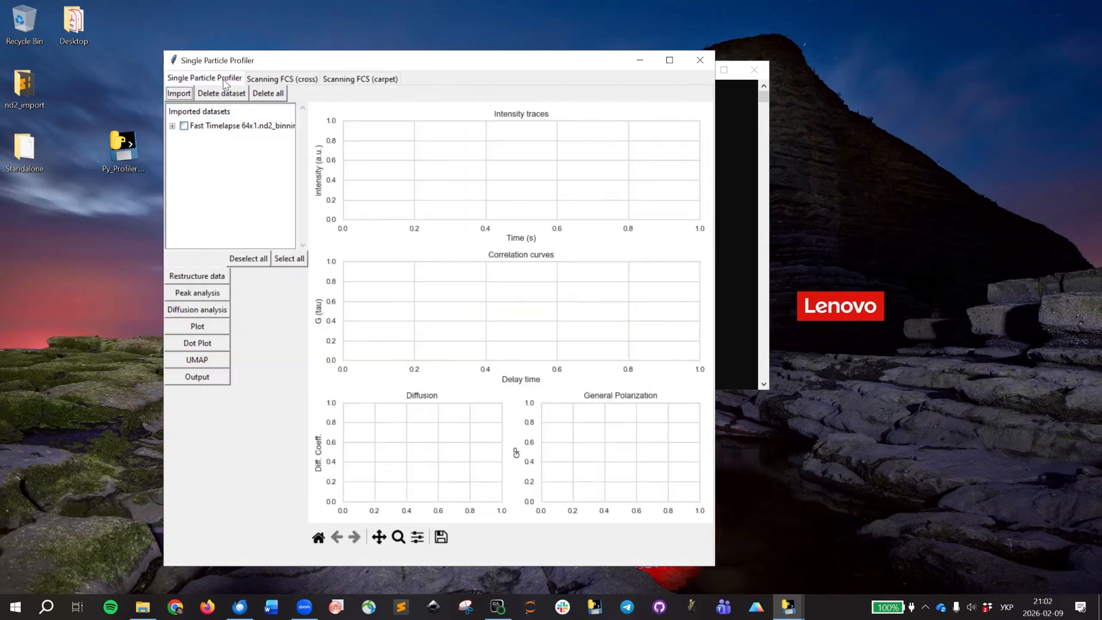
{"action": "left_click", "coordinate": [229, 132]}
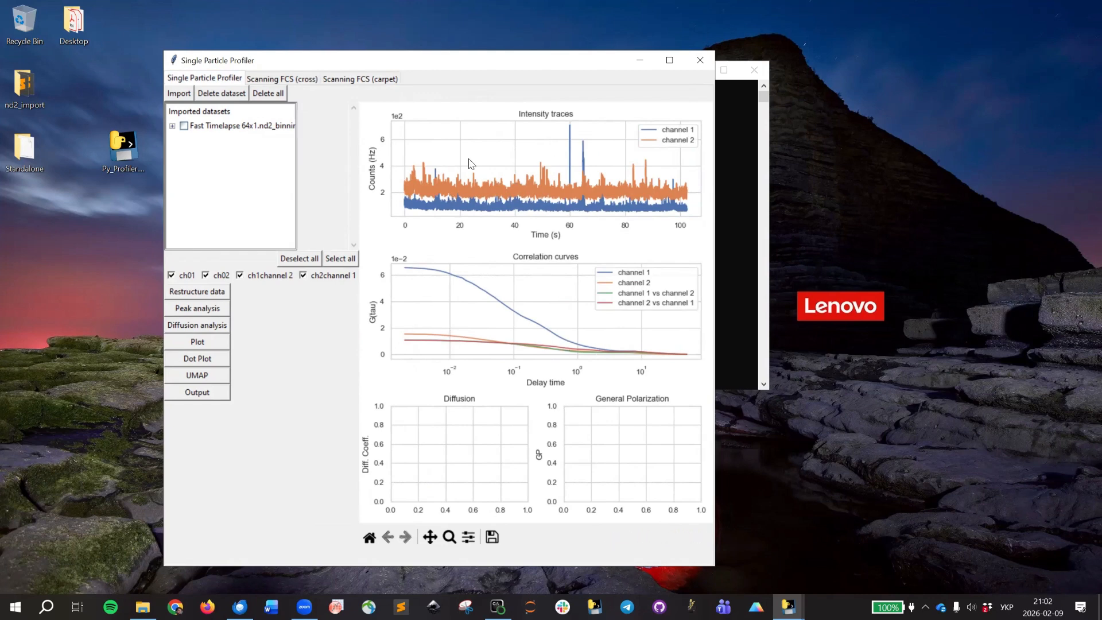
View the peak analysis of the line 32 dataset with the dataset list widened to show its full name, and close it.
{"action": "left_click", "coordinate": [205, 311]}
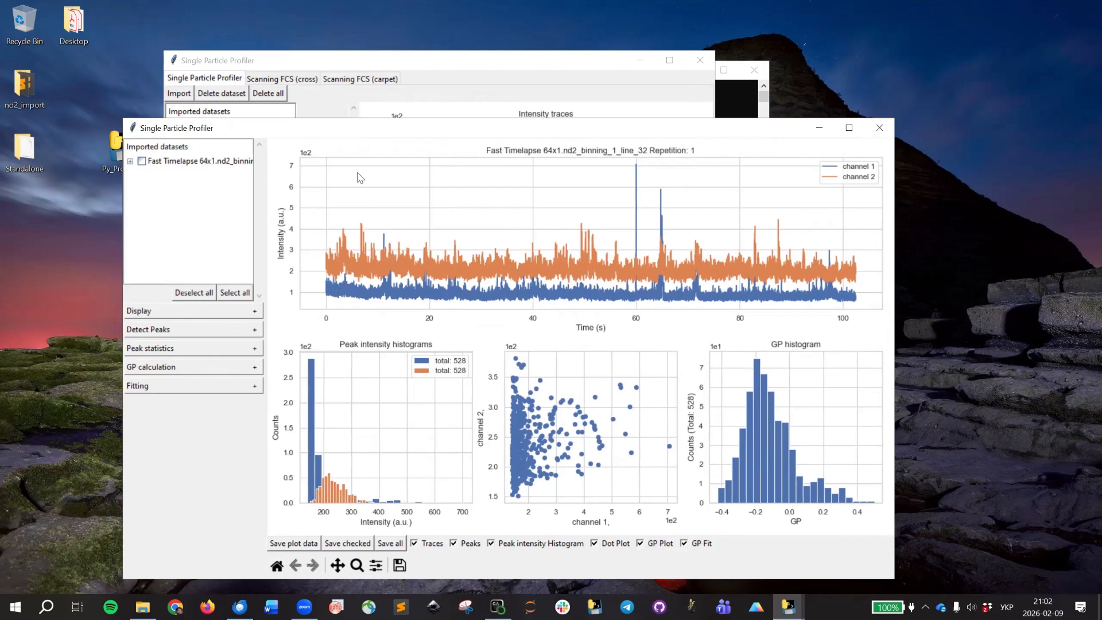
{"action": "left_click_drag", "start_coordinate": [357, 173], "coordinate": [409, 172]}
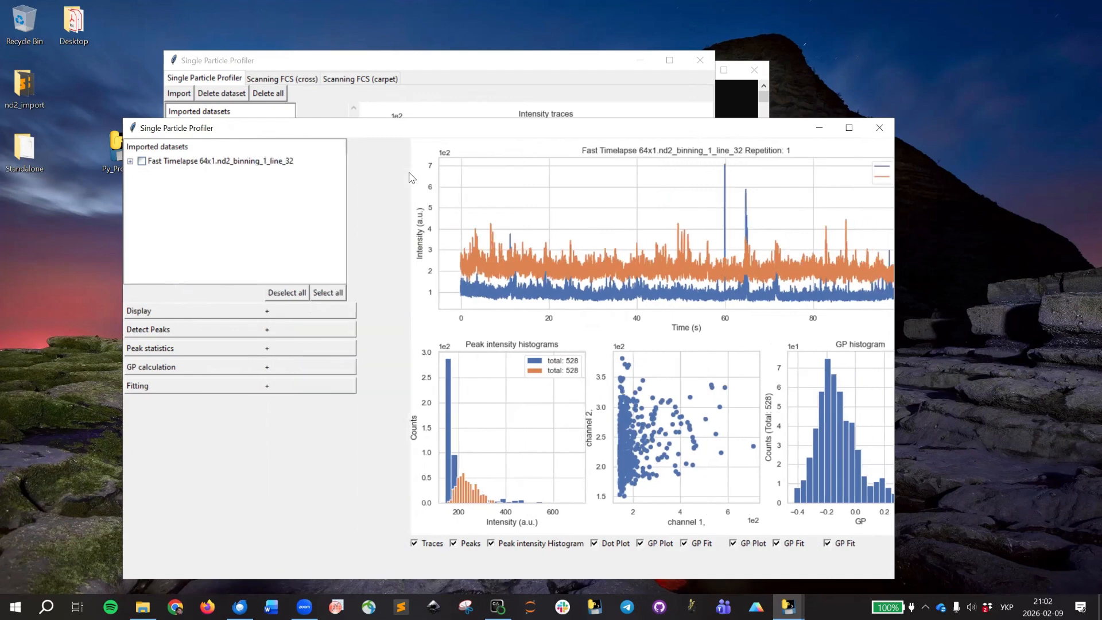
{"action": "left_click_drag", "start_coordinate": [409, 173], "coordinate": [388, 173]}
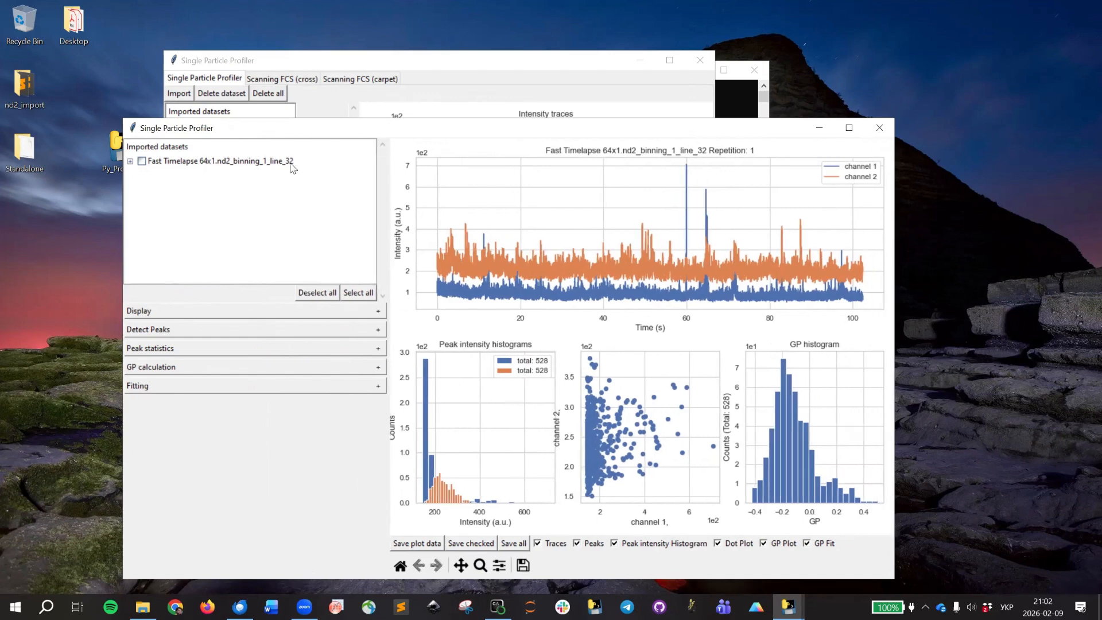
{"action": "left_click", "coordinate": [876, 129]}
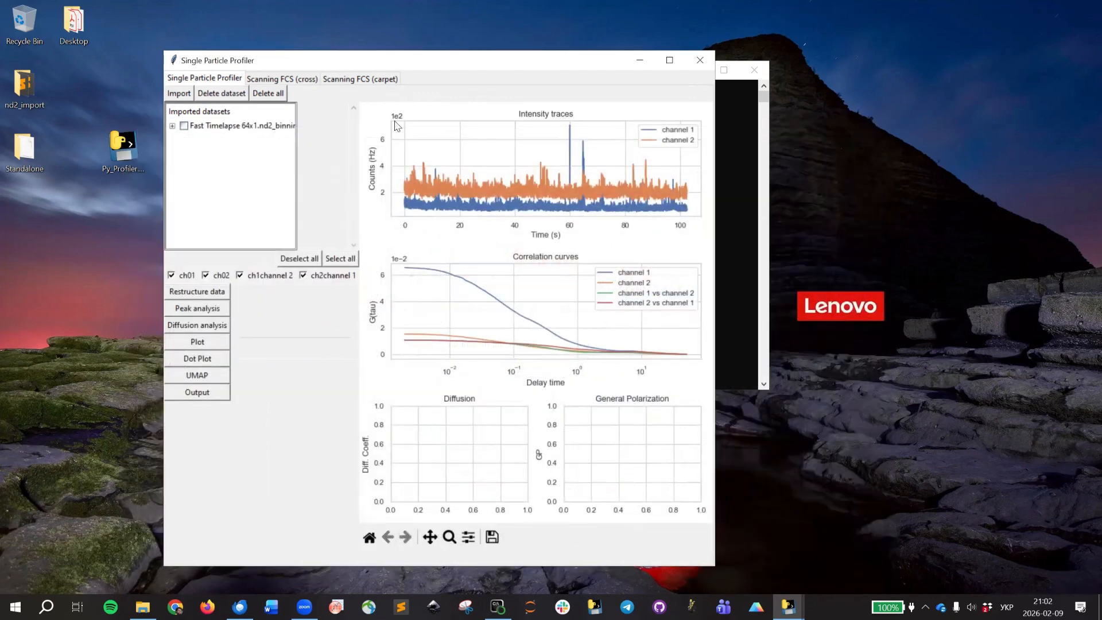
Select line 45 on the scanning FCS carpet and transfer its curve to the Single Particle Profiler datasets.
{"action": "left_click", "coordinate": [360, 79]}
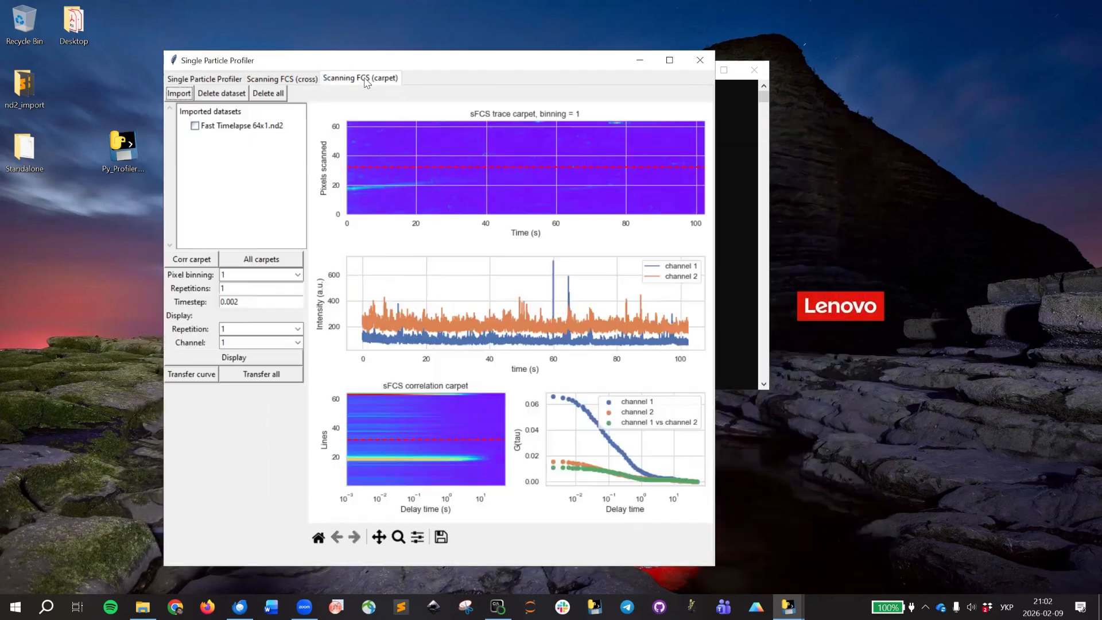
{"action": "left_click", "coordinate": [395, 147]}
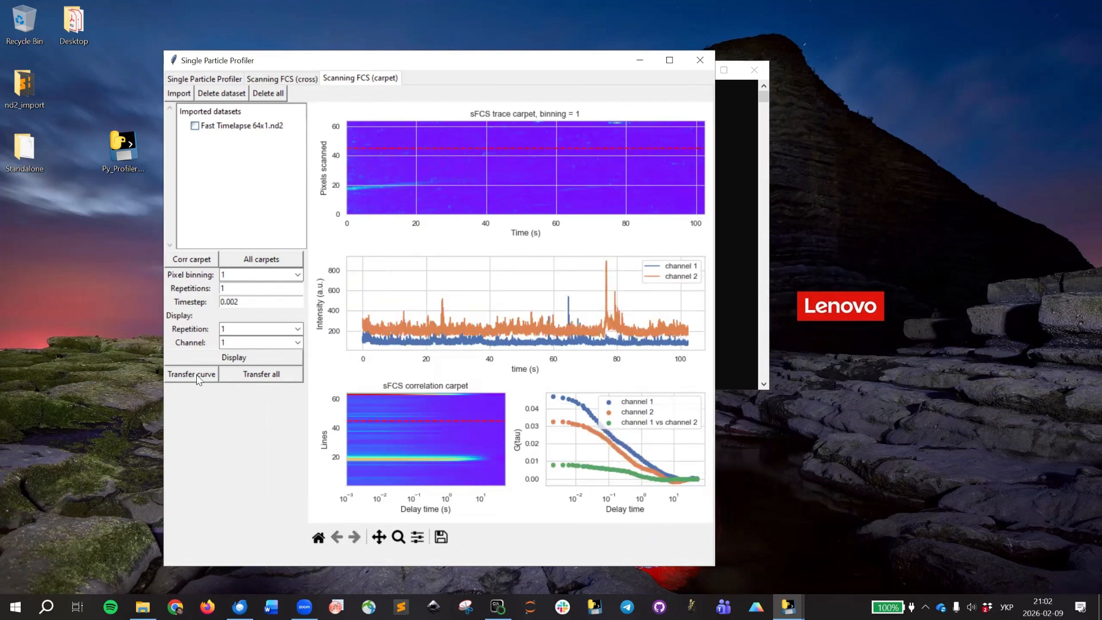
{"action": "left_click", "coordinate": [208, 80]}
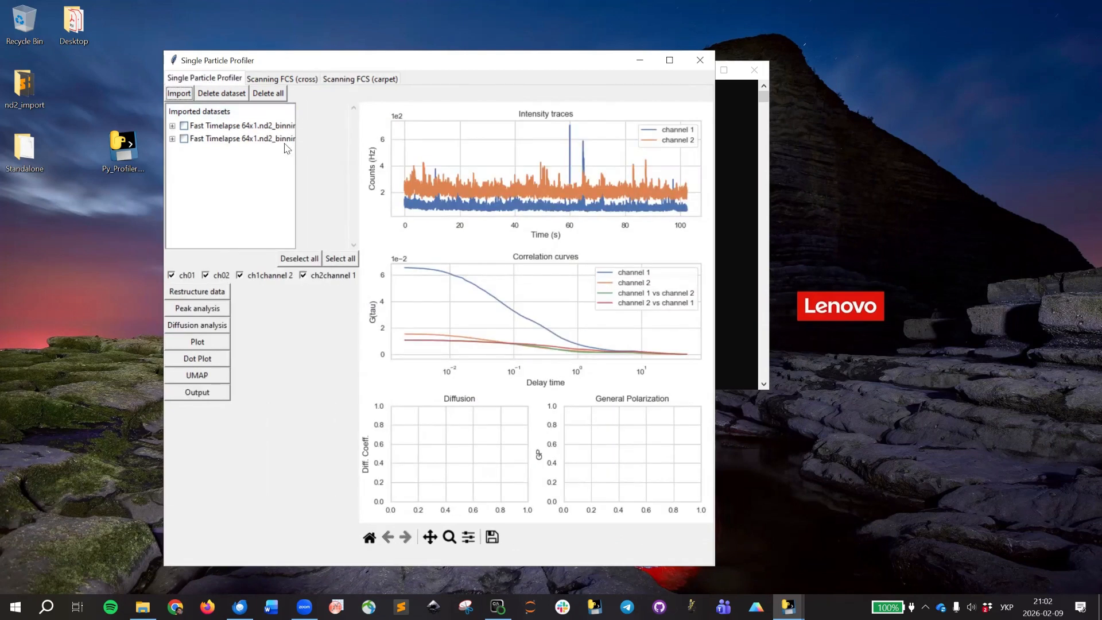
Open the peak analysis for the line 32 and line 45 datasets and adjust the width of the dataset list.
{"action": "left_click", "coordinate": [212, 314]}
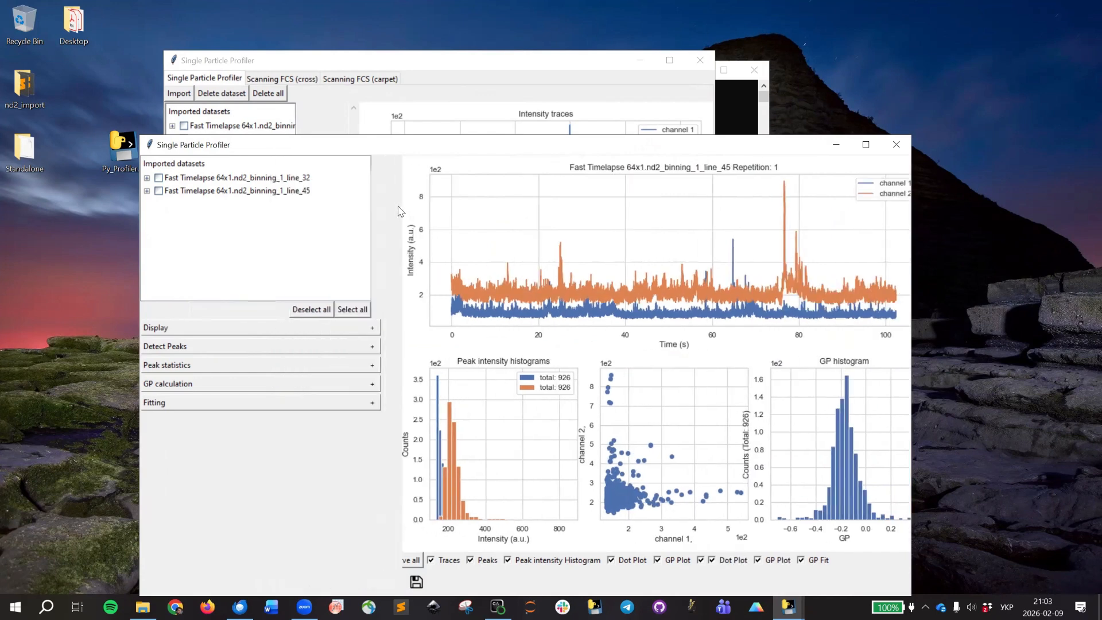
{"action": "left_click_drag", "start_coordinate": [400, 211], "coordinate": [316, 207]}
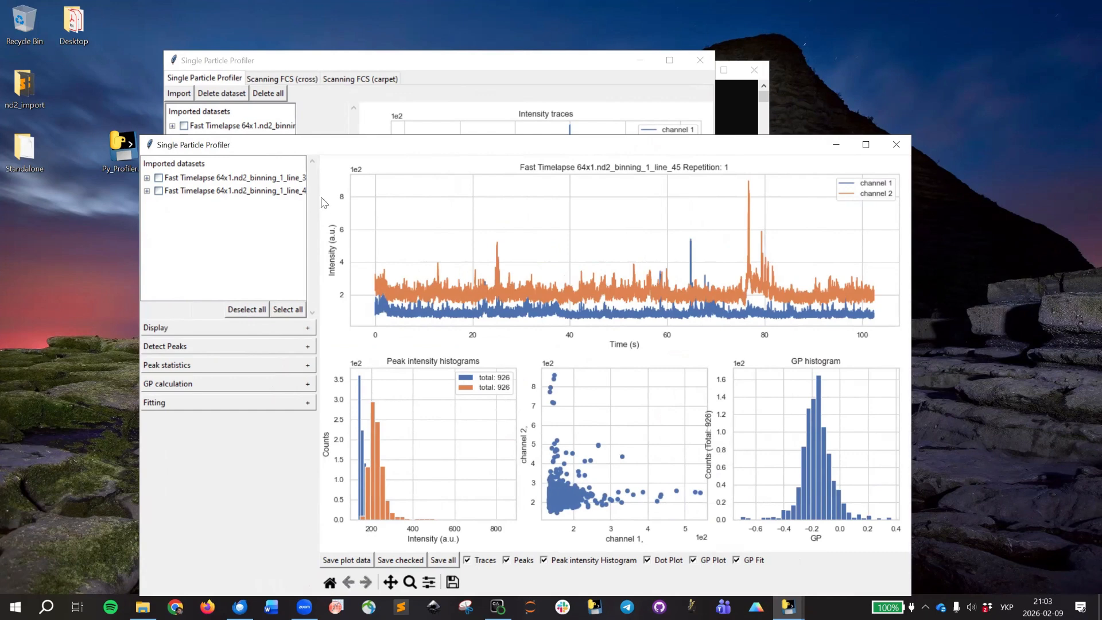
{"action": "left_click_drag", "start_coordinate": [318, 195], "coordinate": [354, 197]}
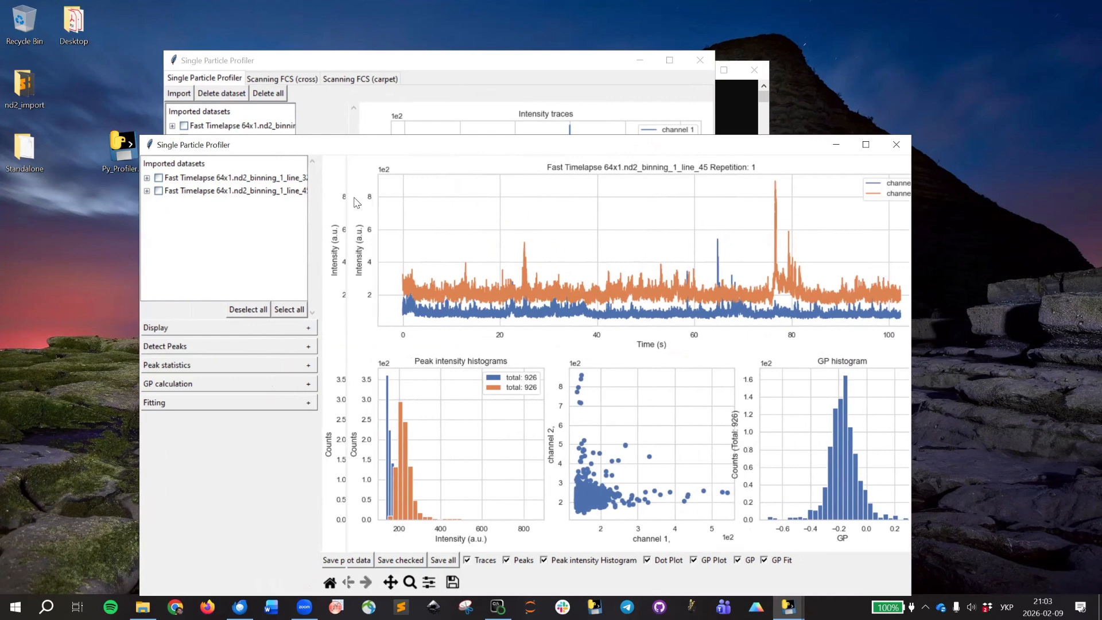